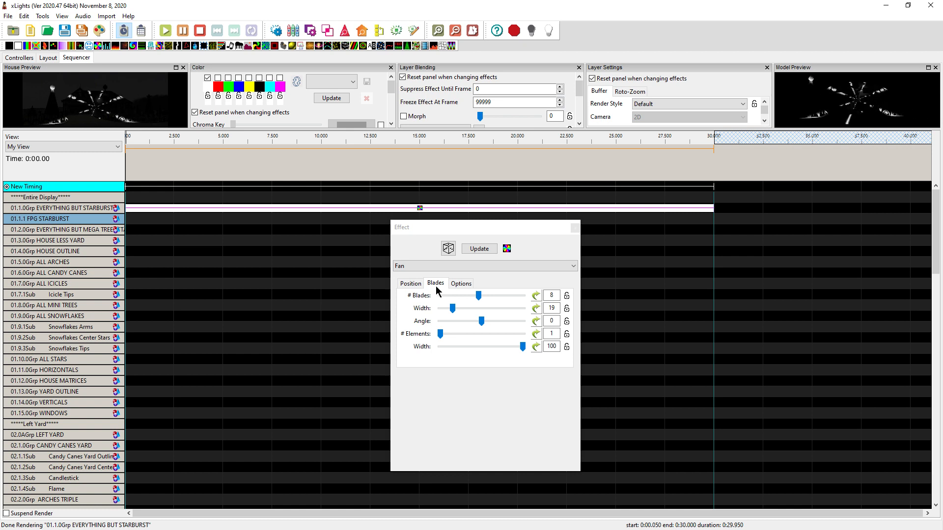
Move the Fan effect down from the EVERYTHING BUT STARBURST row to the FPG STARBURST row, comparing both in an enlarged House Preview.
left_click_drag(468, 229, 408, 99)
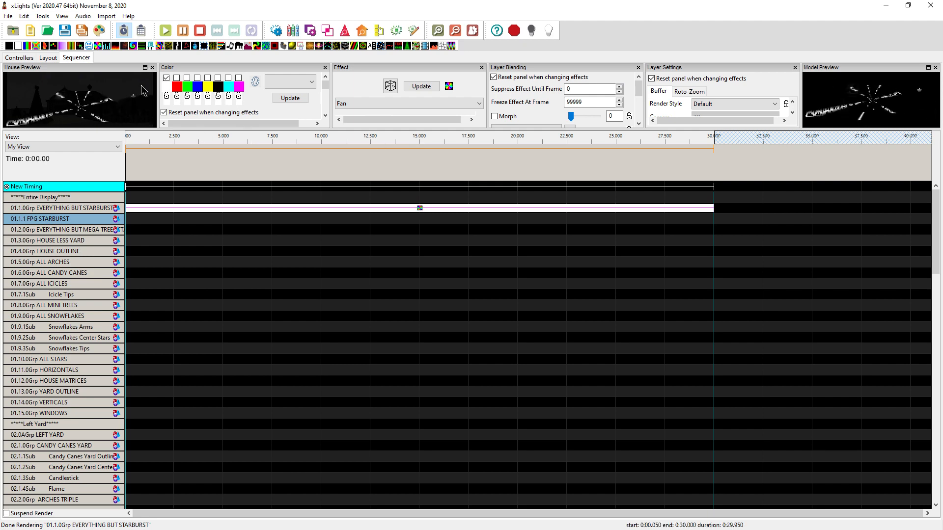
left_click_drag(112, 67, 314, 243)
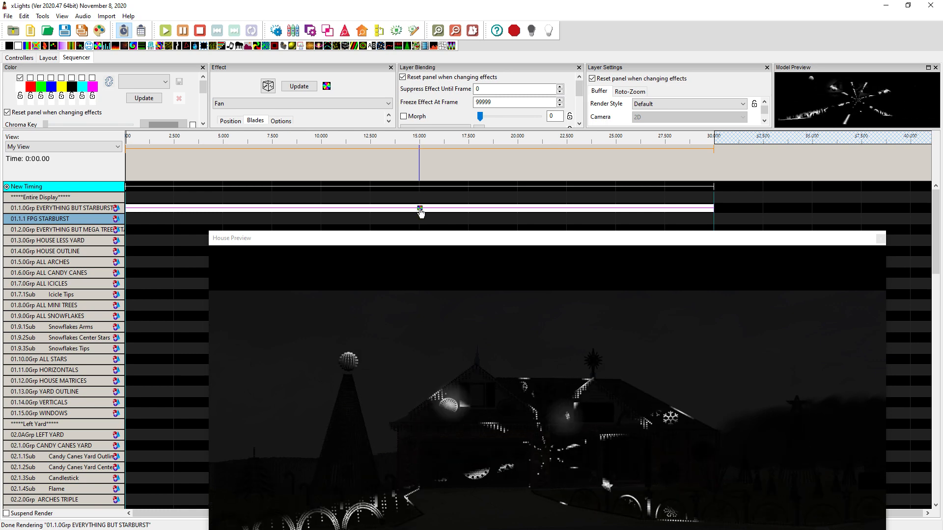
left_click_drag(421, 211, 421, 214)
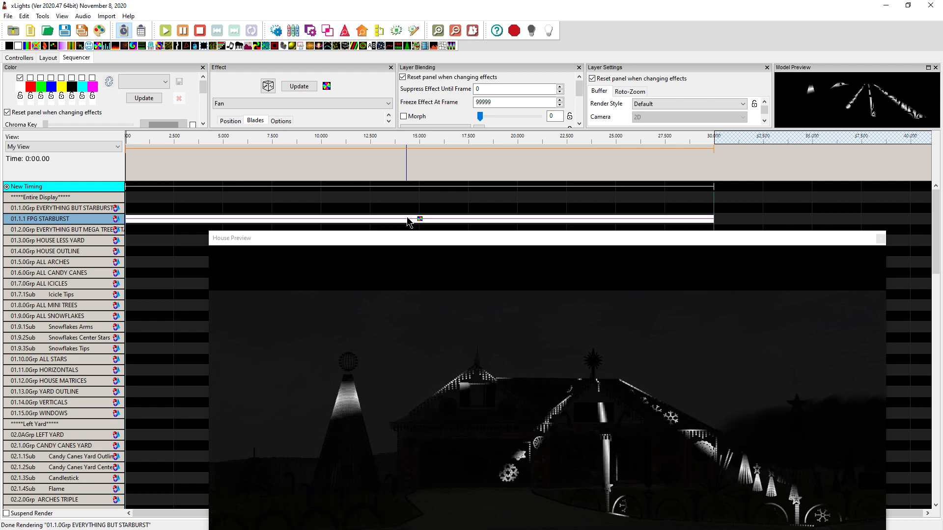
left_click_drag(394, 235, 324, 104)
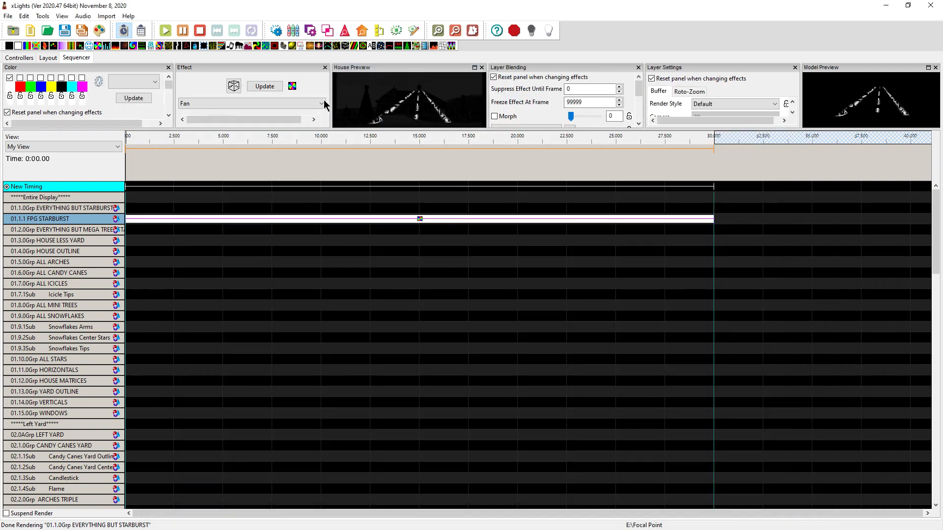
Copy the Fan effect from the FPG STARBURST row onto the 03.1.0Mod STARBURST row across the full 30-second timing.
right_click(420, 221)
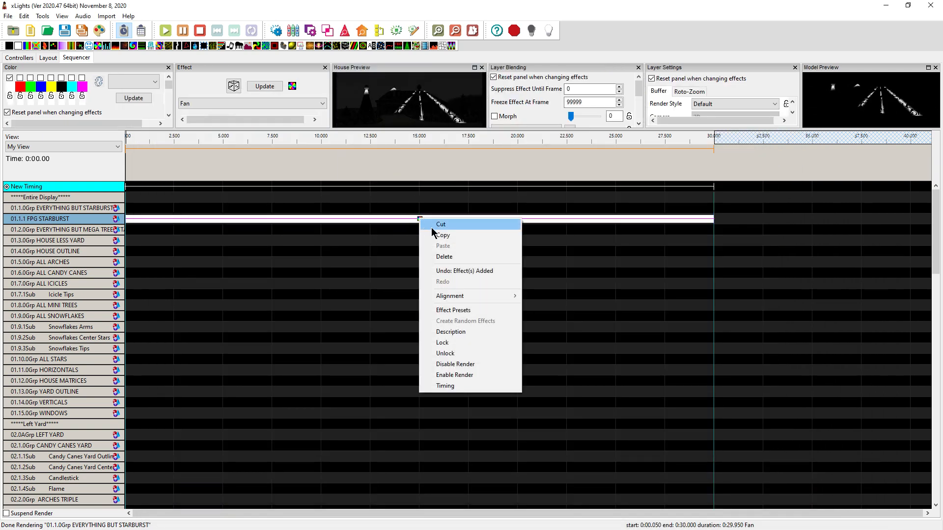
left_click(428, 235)
left_click_drag(939, 239, 937, 427)
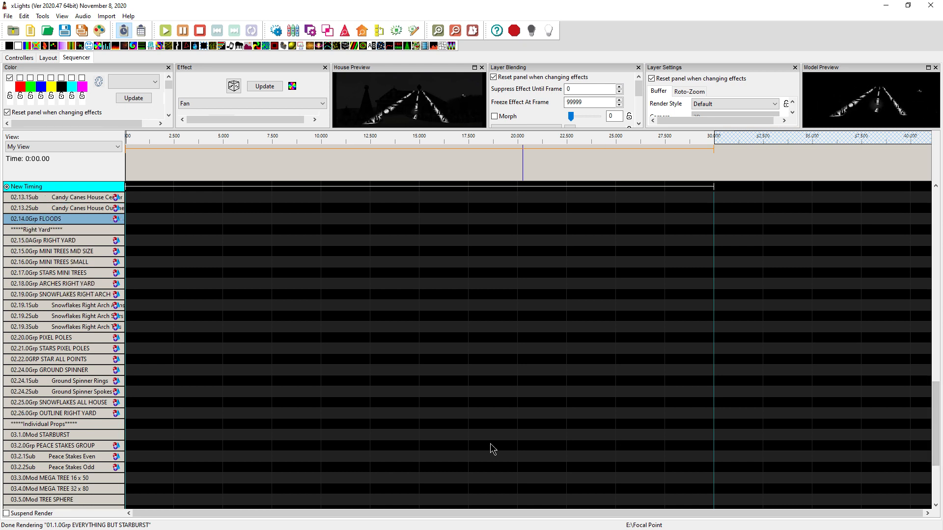
left_click(143, 434)
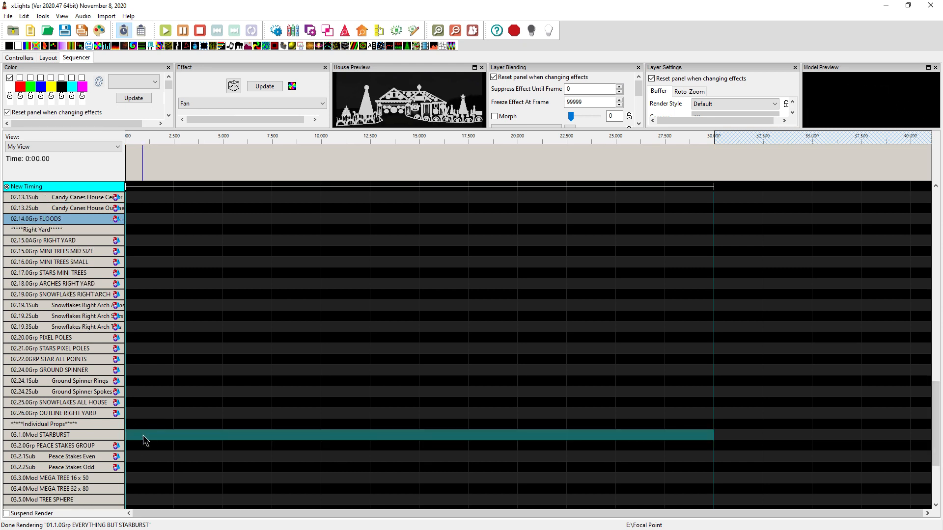
key("ctrl+v")
left_click(421, 435)
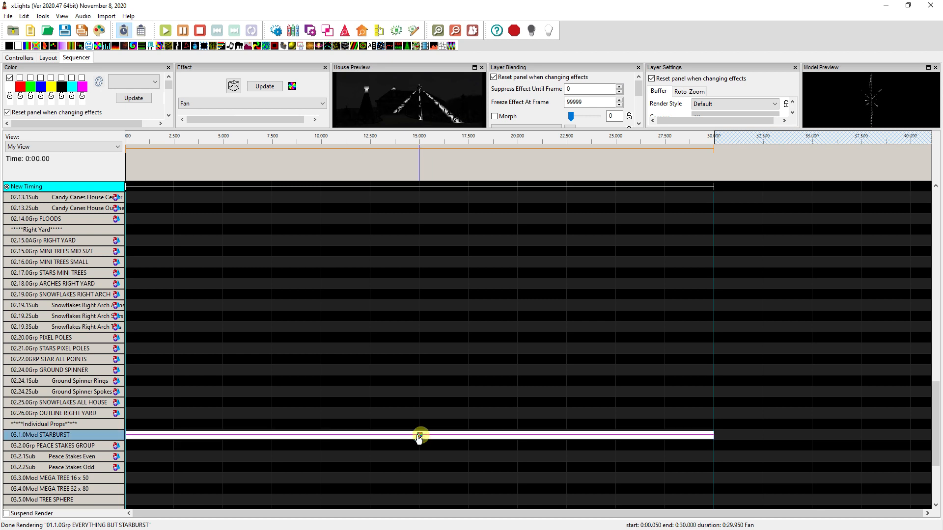
Add red to the colors of the STARBURST model's Fan effect and set its blade width to 100.
left_click(20, 77)
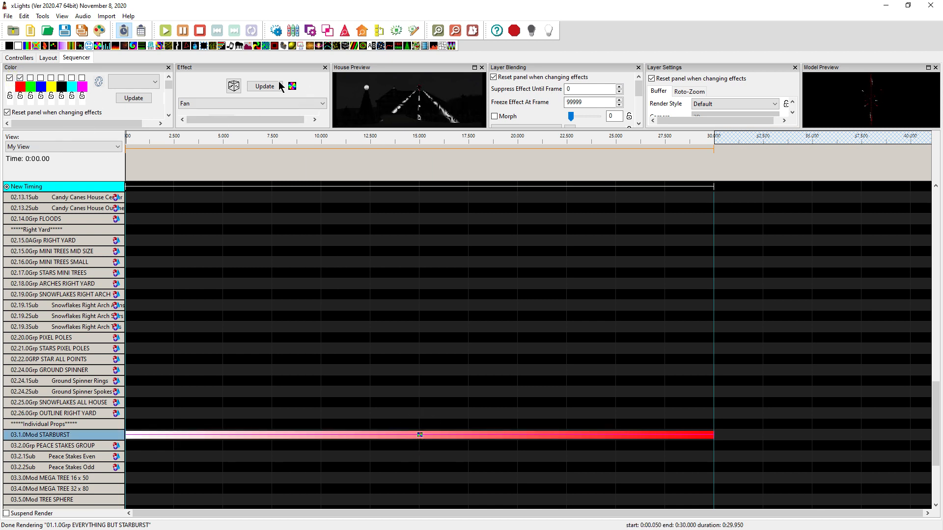
left_click_drag(278, 73, 330, 199)
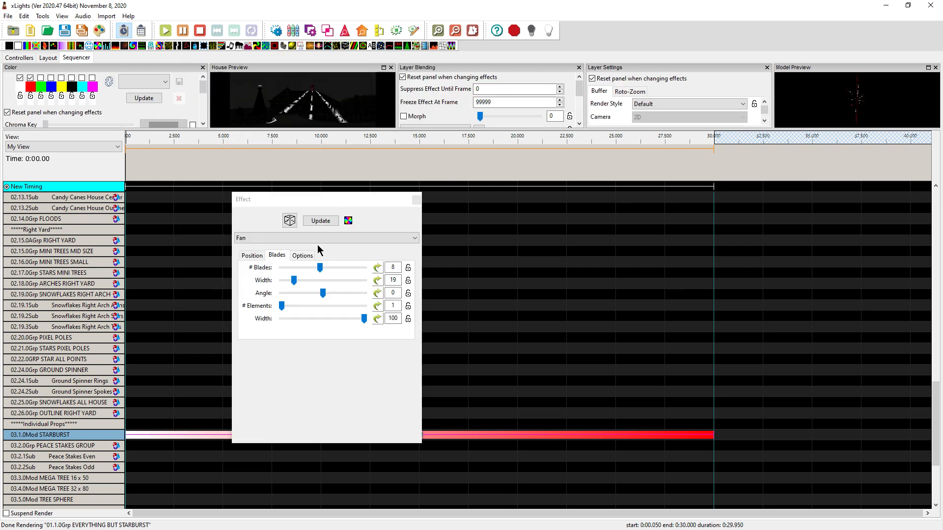
left_click_drag(293, 280, 366, 280)
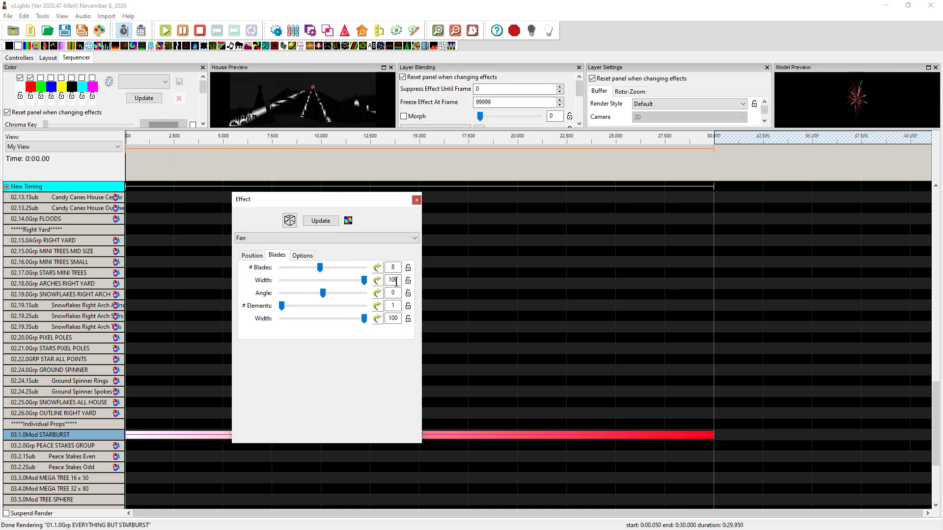
Examine the STARBURST Fan's position settings and its rotation in enlarged Model Preview and House Preview windows, and dock the windows again.
left_click_drag(824, 68, 534, 176)
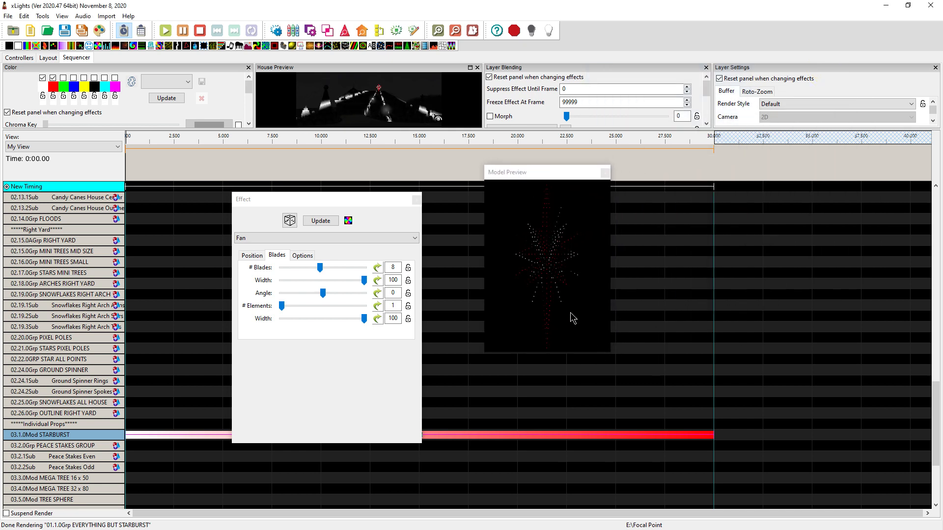
left_click(253, 256)
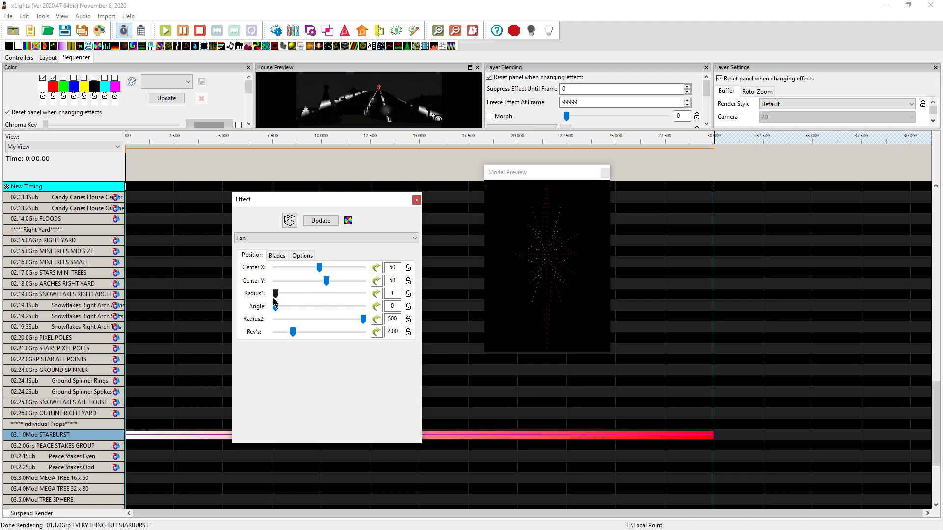
left_click_drag(345, 206, 630, 125)
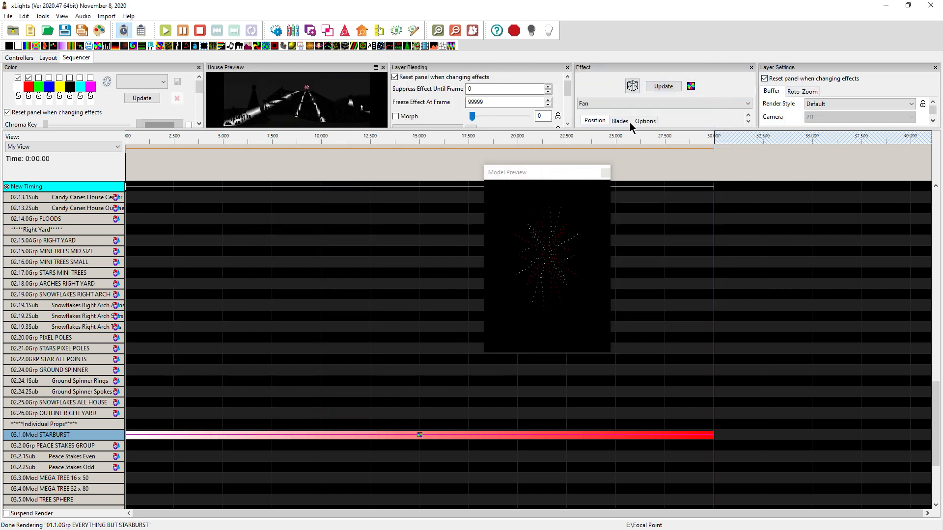
double_click(274, 69)
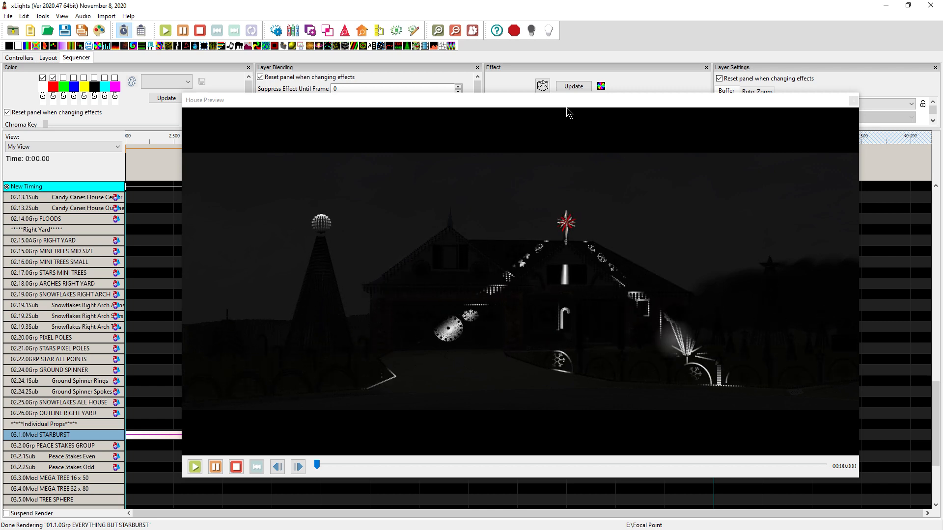
mouse_move(561, 101)
left_mouse_down()
mouse_move(548, 126)
mouse_move(550, 115)
left_mouse_up()
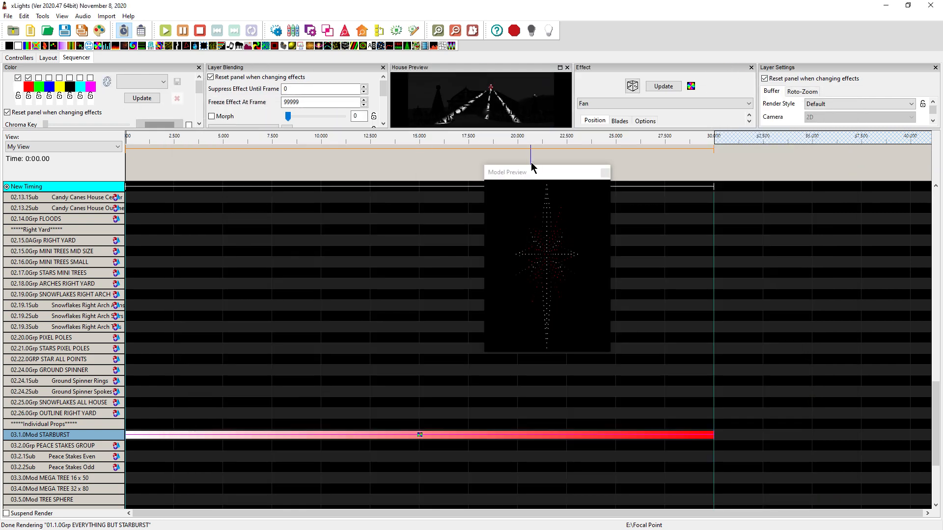
left_click_drag(529, 172, 687, 98)
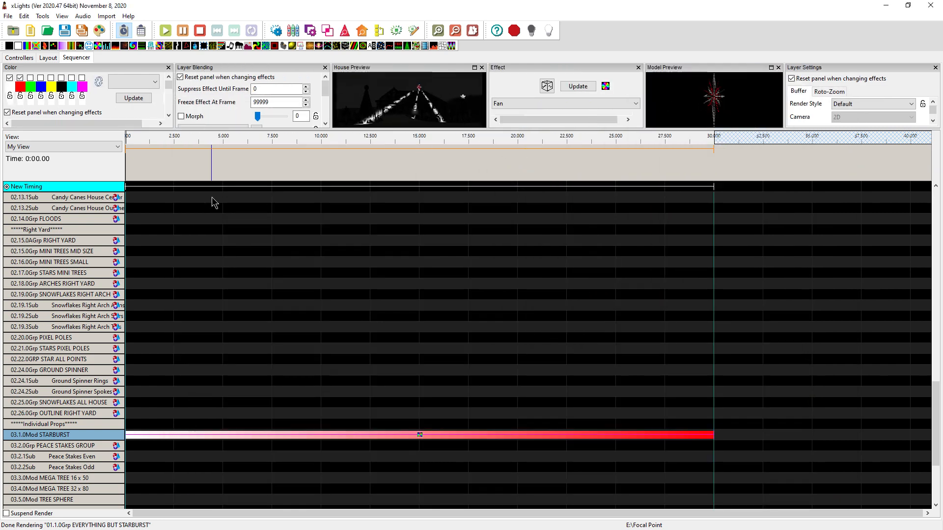
Change the show directory permanently to E:\Creating a Focal Point Group, discarding the open sequence's unsaved changes.
left_click(24, 59)
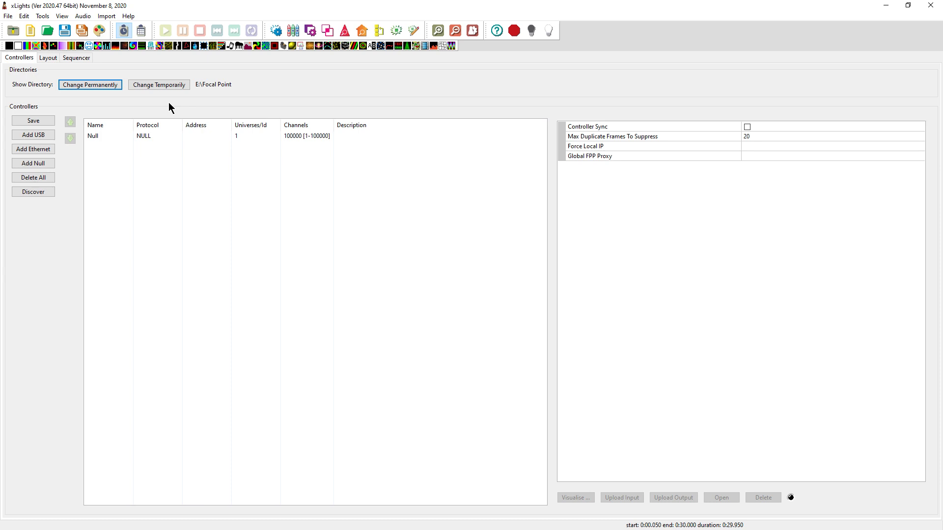
left_click(106, 87)
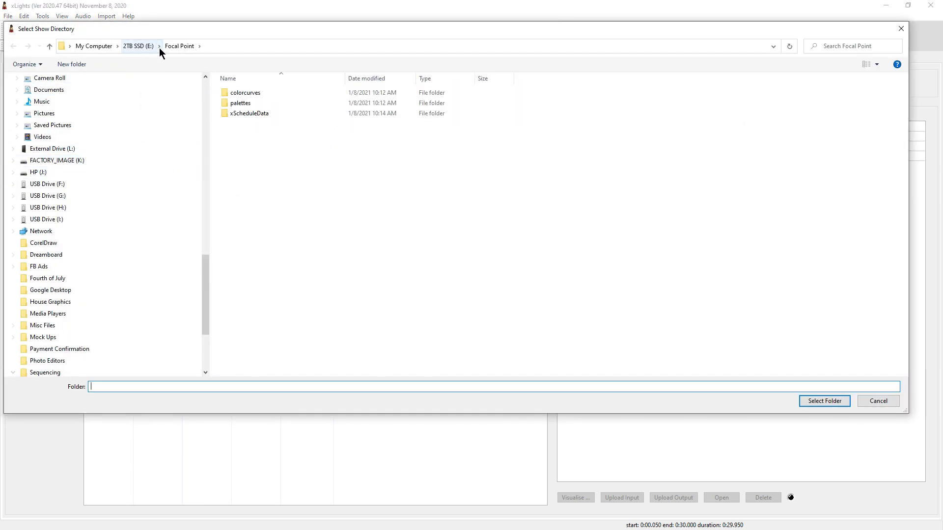
left_click(160, 47)
left_click(186, 72)
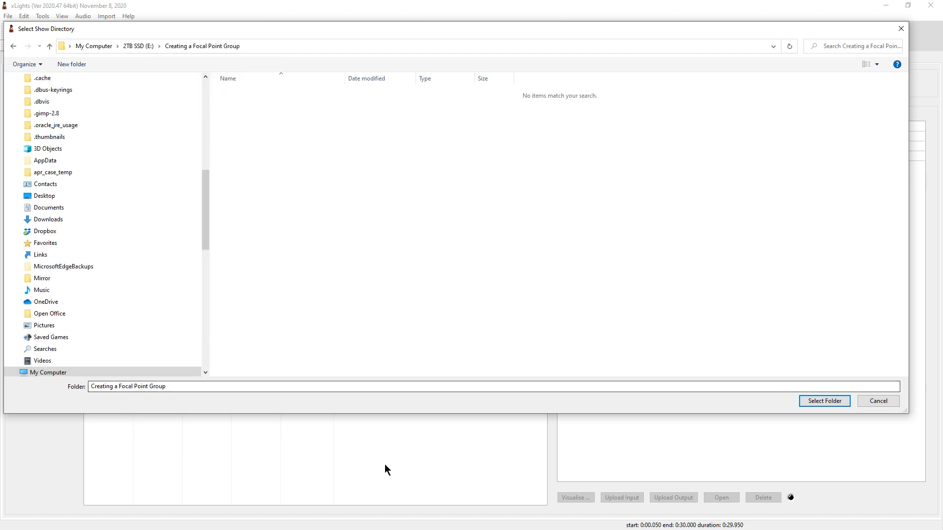
left_click(818, 405)
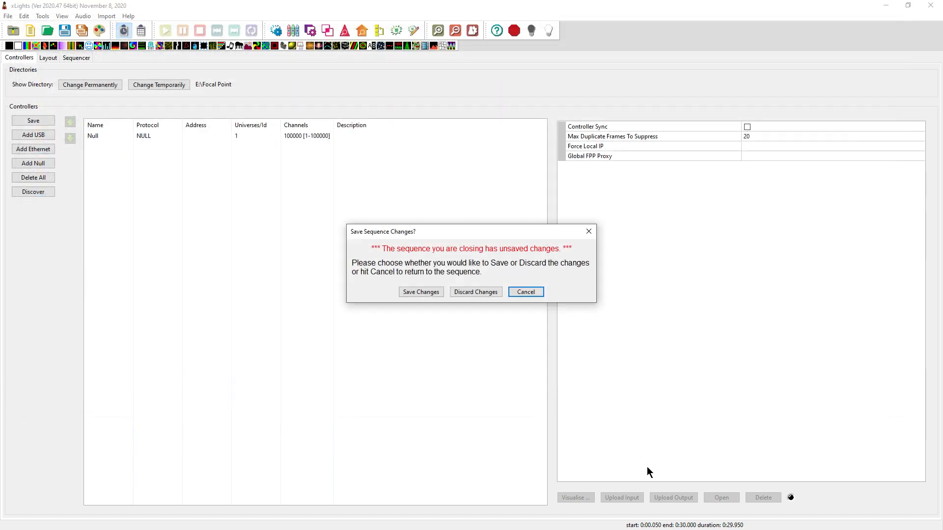
left_click(465, 291)
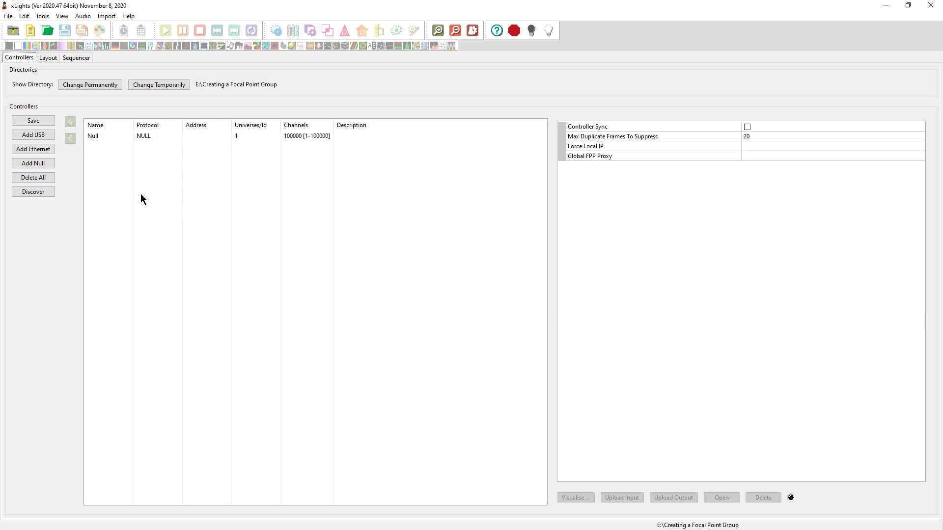
Select every prop in the layout, including the outermost arches and the TUNE TO sign, but leave out the starburst above the door peak.
left_click(49, 58)
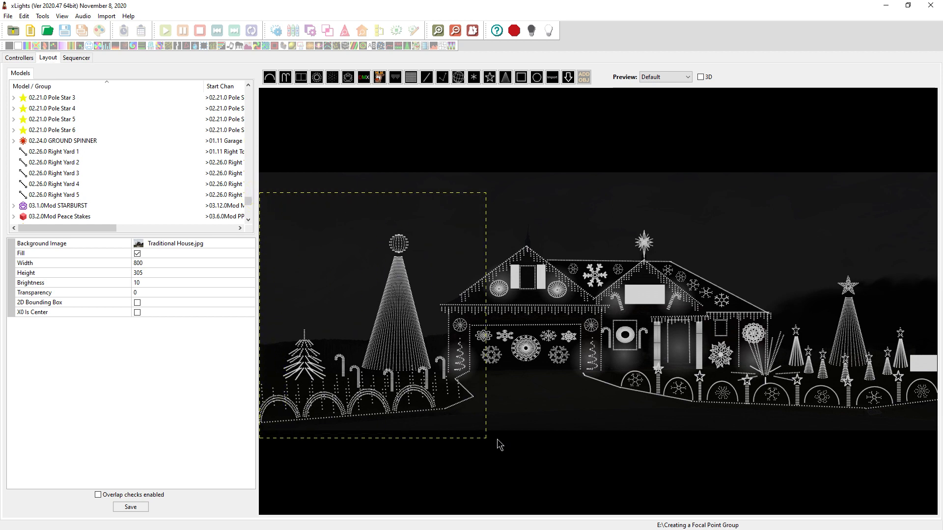
left_click_drag(551, 426, 759, 442)
left_click_drag(935, 435, 935, 432)
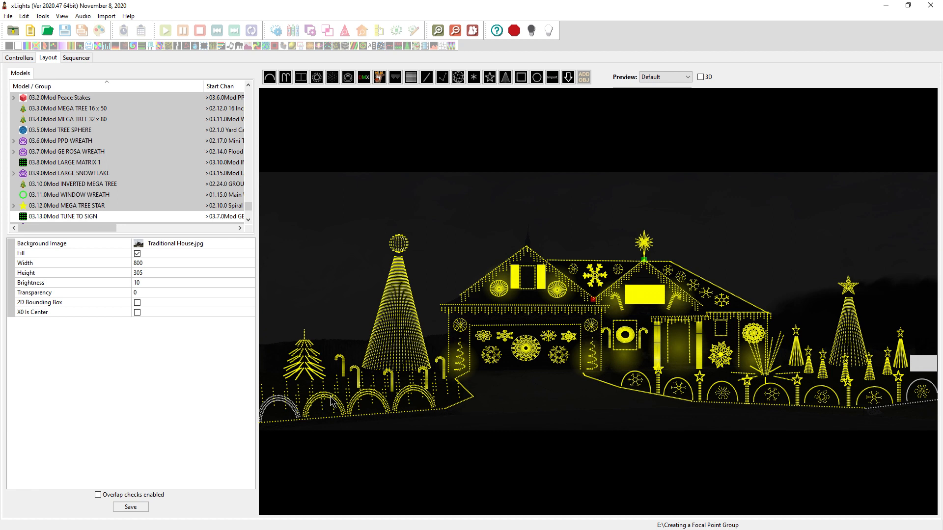
left_click(279, 404, "ctrl")
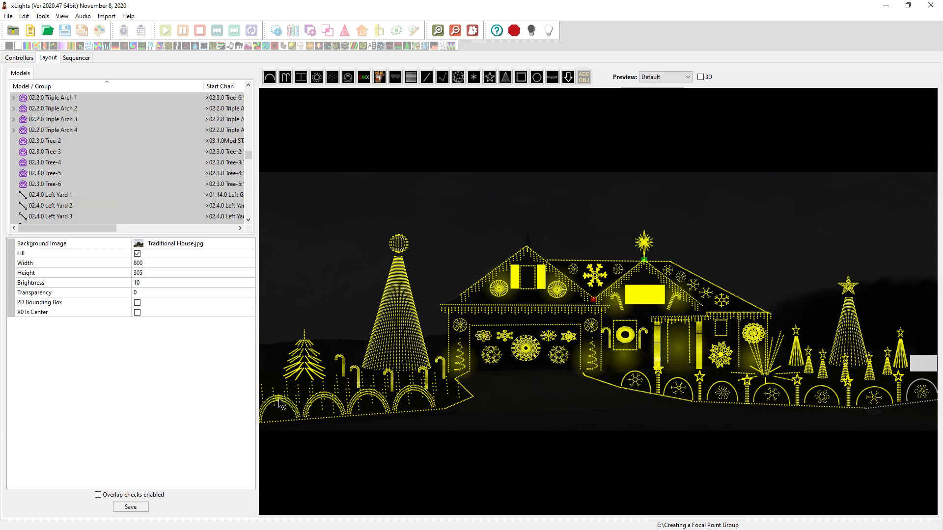
left_click(925, 389, "ctrl")
left_click(924, 367, "ctrl")
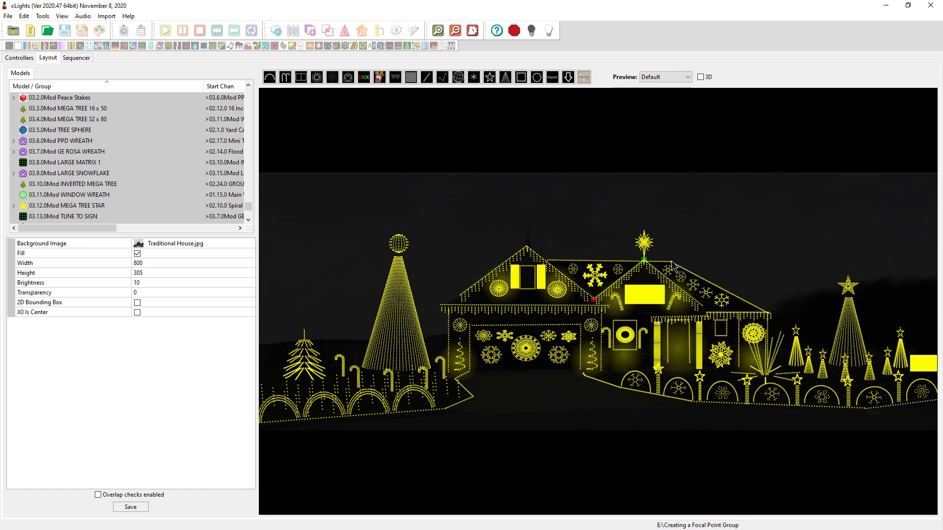
left_click(646, 251)
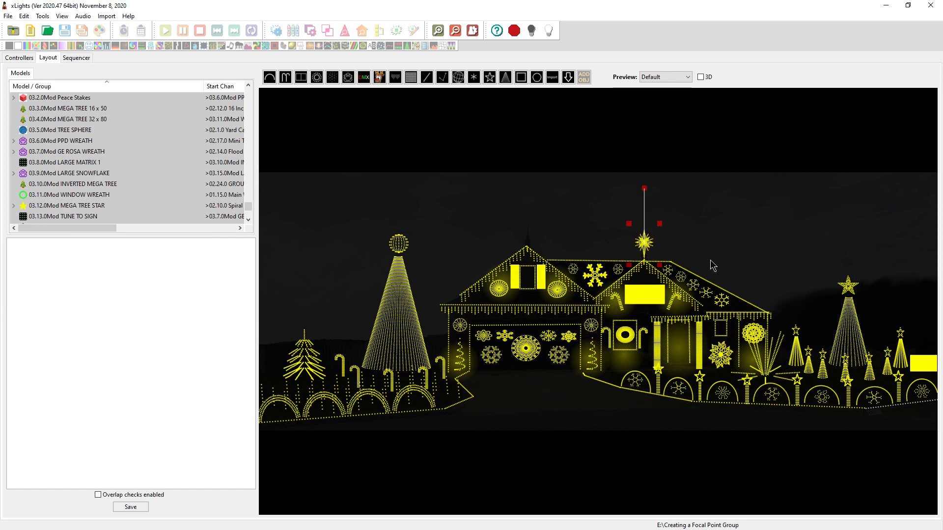
left_click(646, 251)
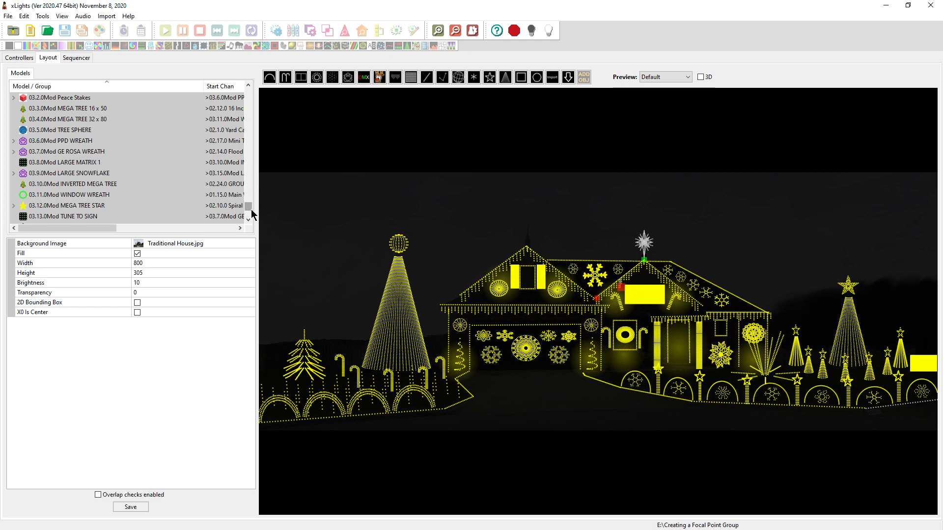
Create a model group named "FPG Starburst" from the selected props.
right_click(399, 287)
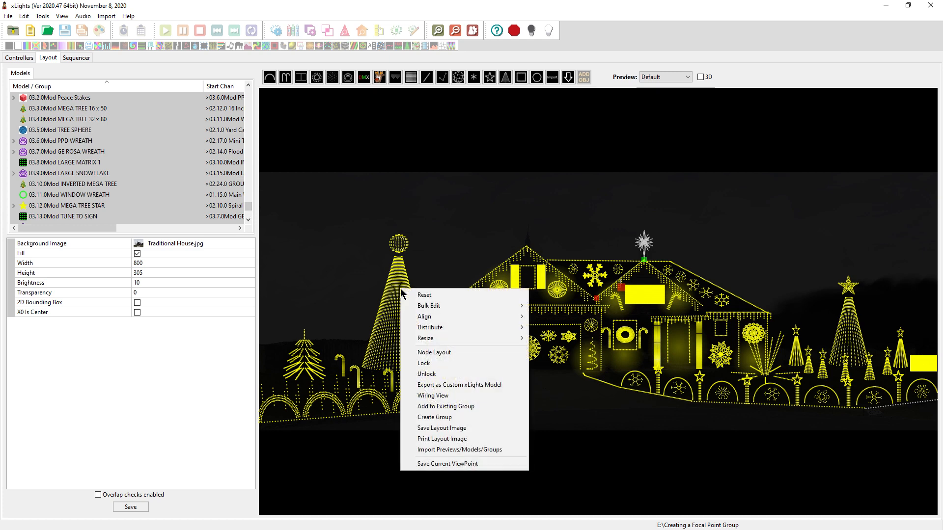
left_click(434, 417)
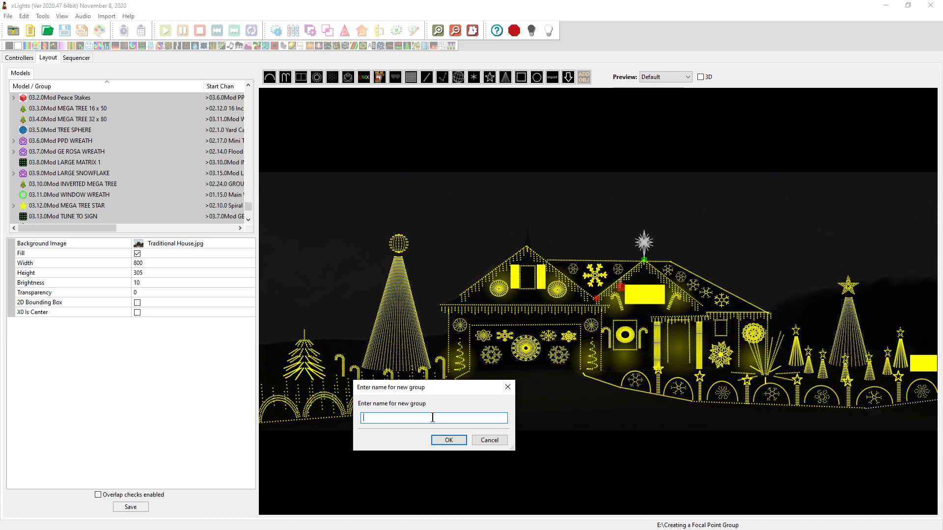
type("FG")
key("BackSpace")
type("PG Starburst")
left_click(441, 439)
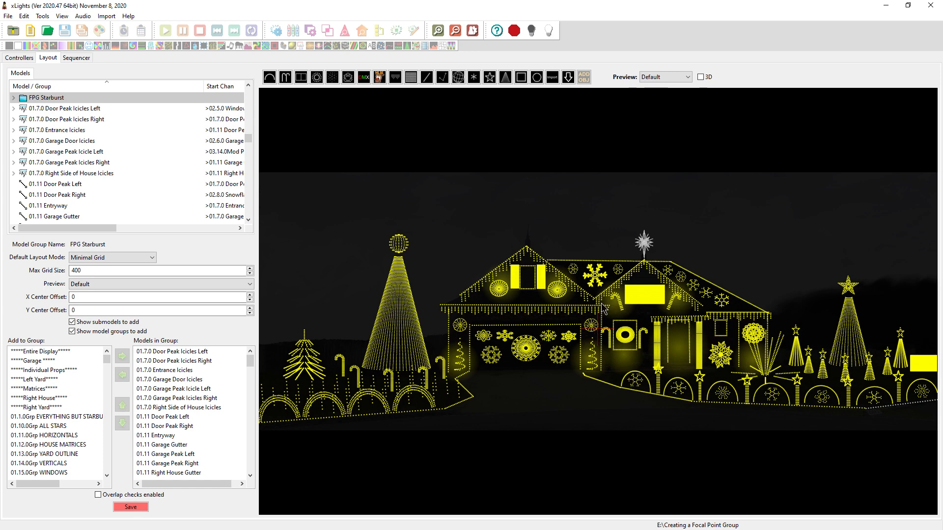
Set the FPG Starburst group's X center offset to 137 and Y center offset to 920, and save the layout.
left_click(102, 296)
left_click_drag(83, 297, 60, 296)
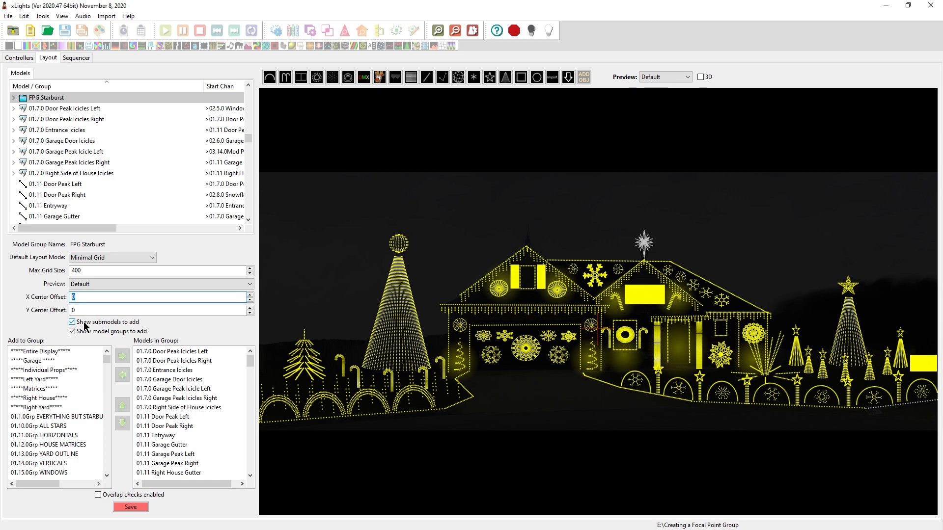
type("137")
left_click(98, 308)
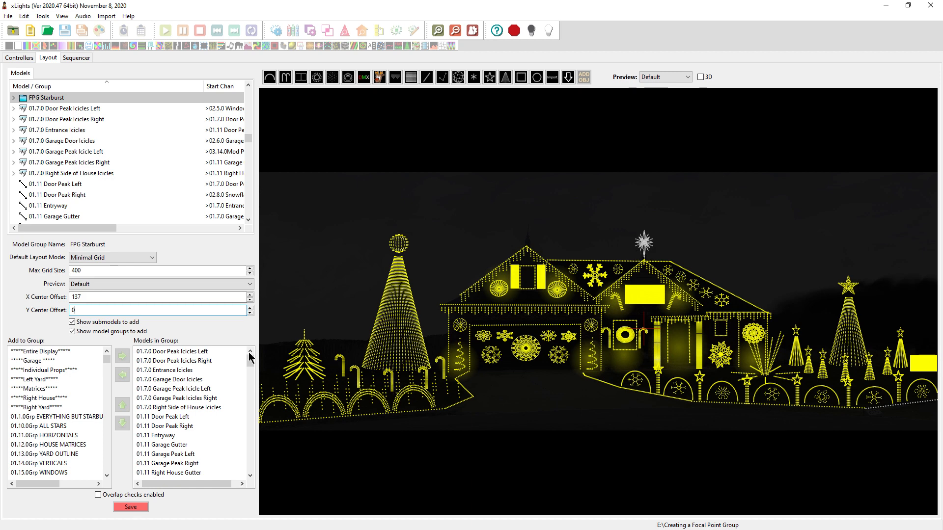
double_click(78, 310)
type("920")
left_click(86, 297)
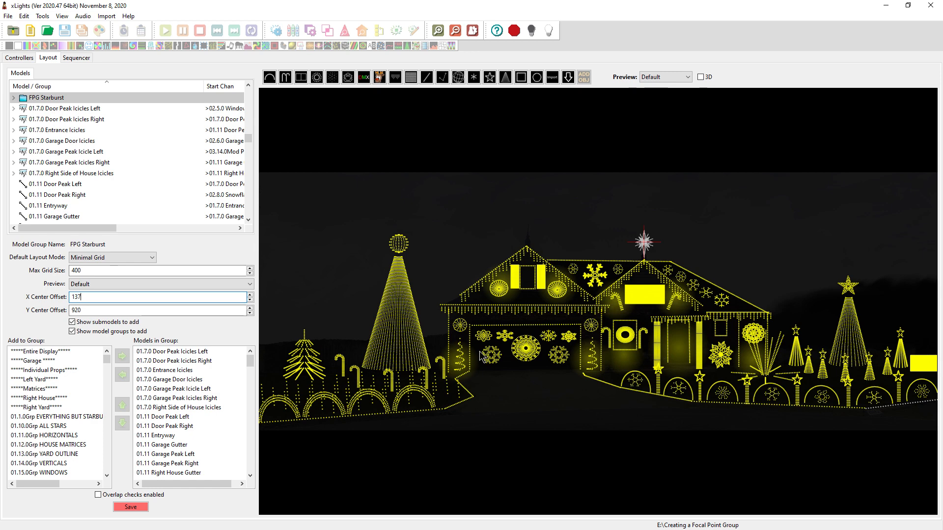
left_click(131, 509)
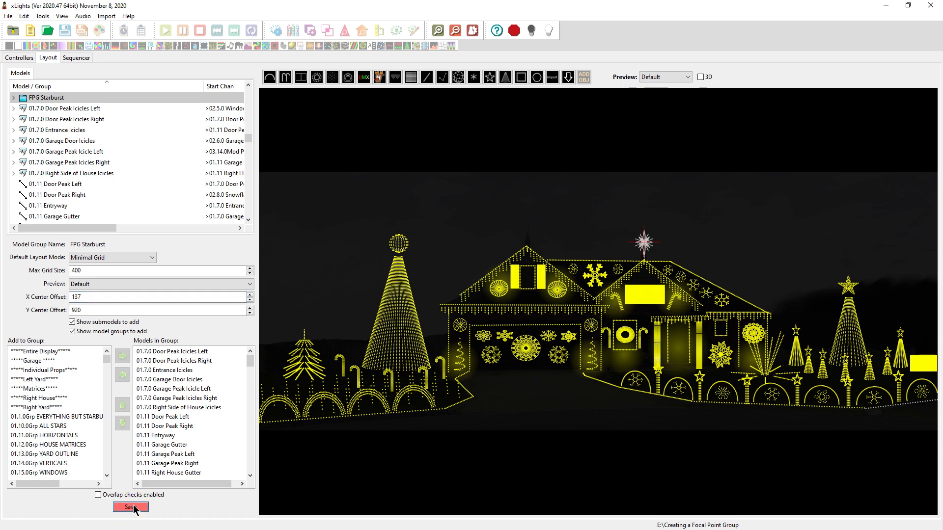
left_click(131, 508)
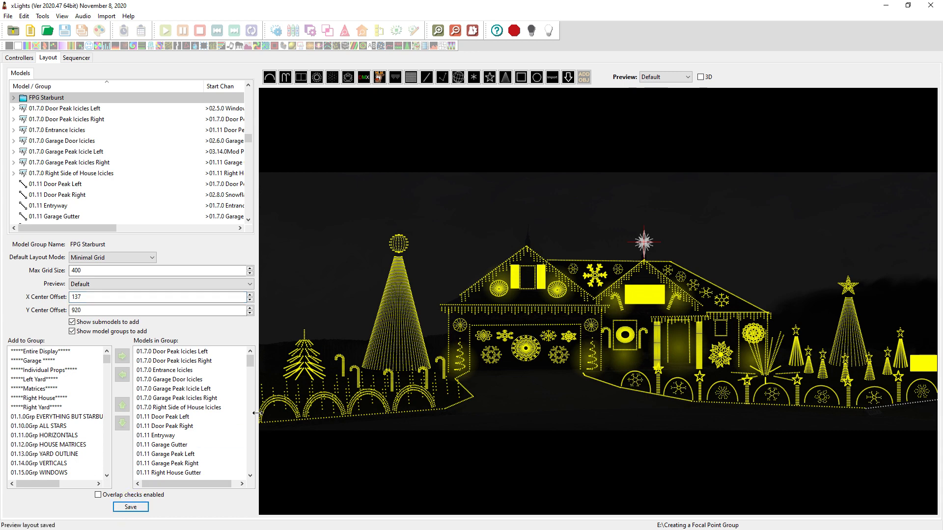